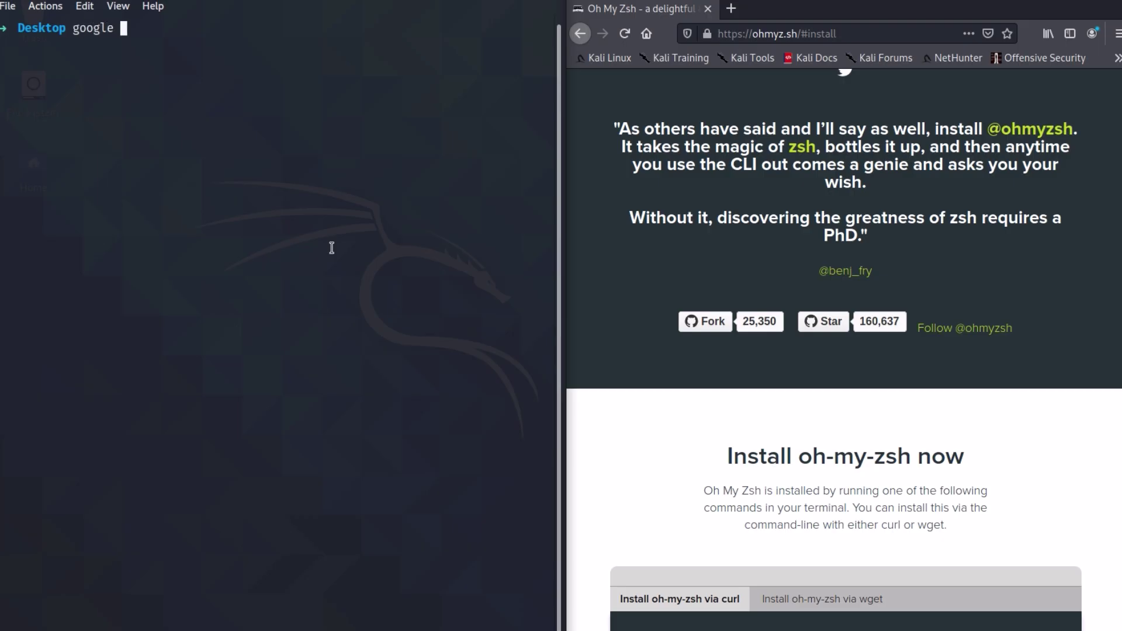
text("hackitron")
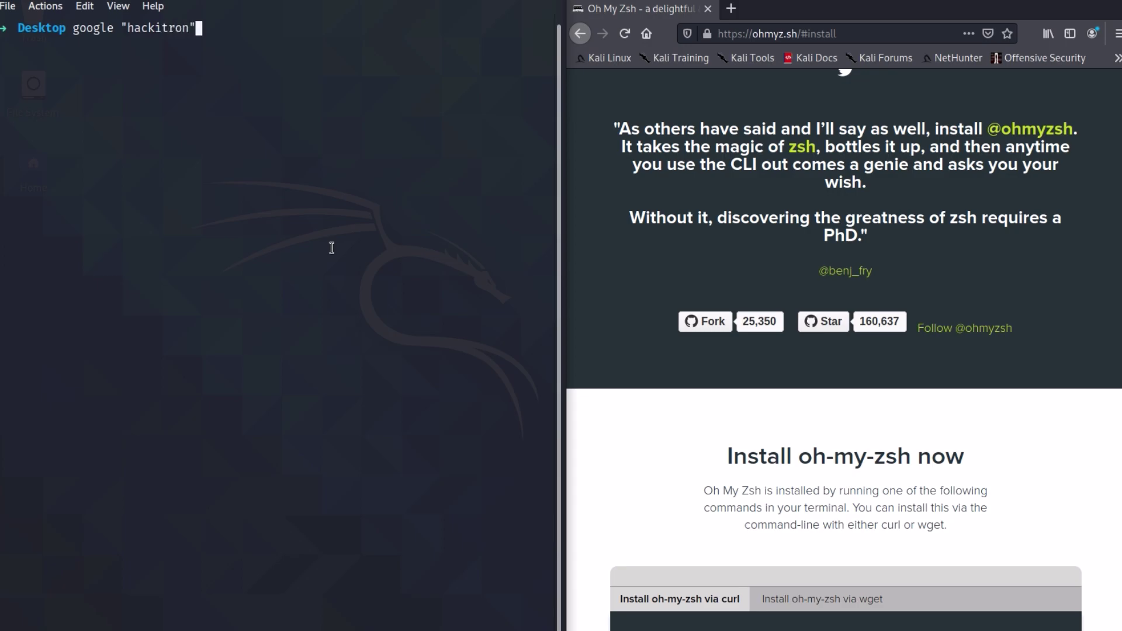
Run google "hackitron" and youtube "hackitron" so both searches open in Firefox.
key(Return)
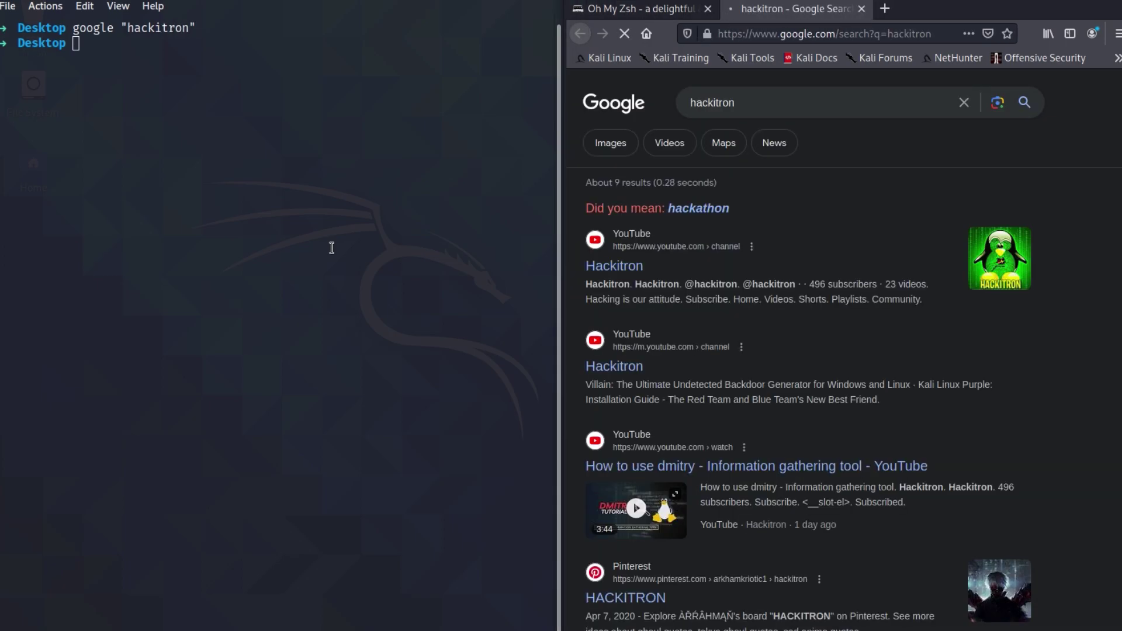
text(y)
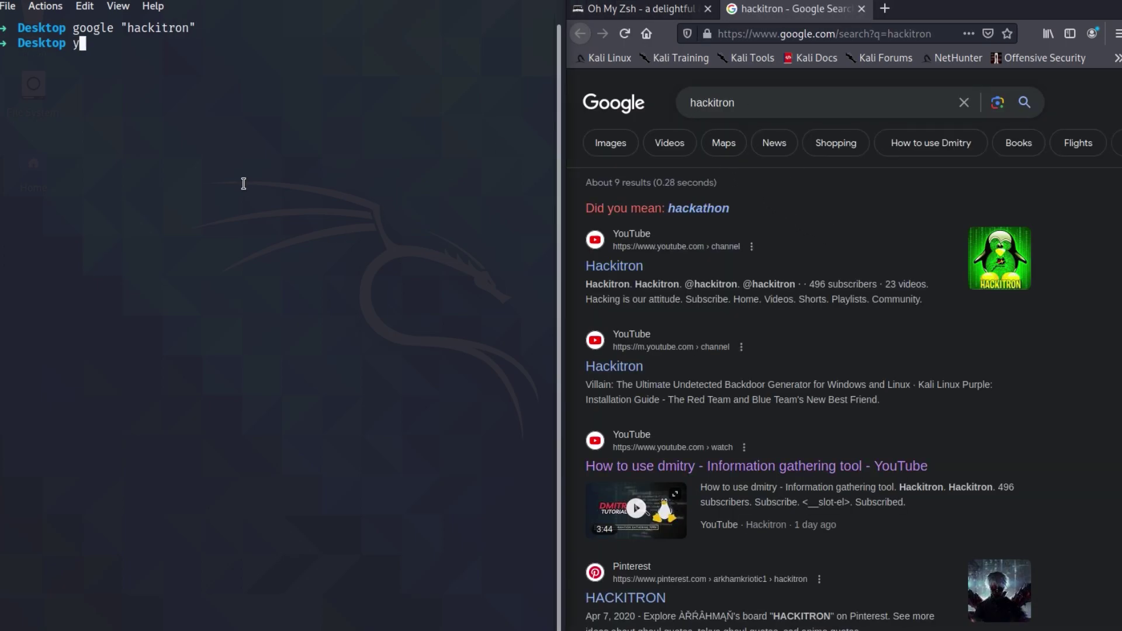
text(outubg)
key(BackSpace)
text(e )
text("hackitron")
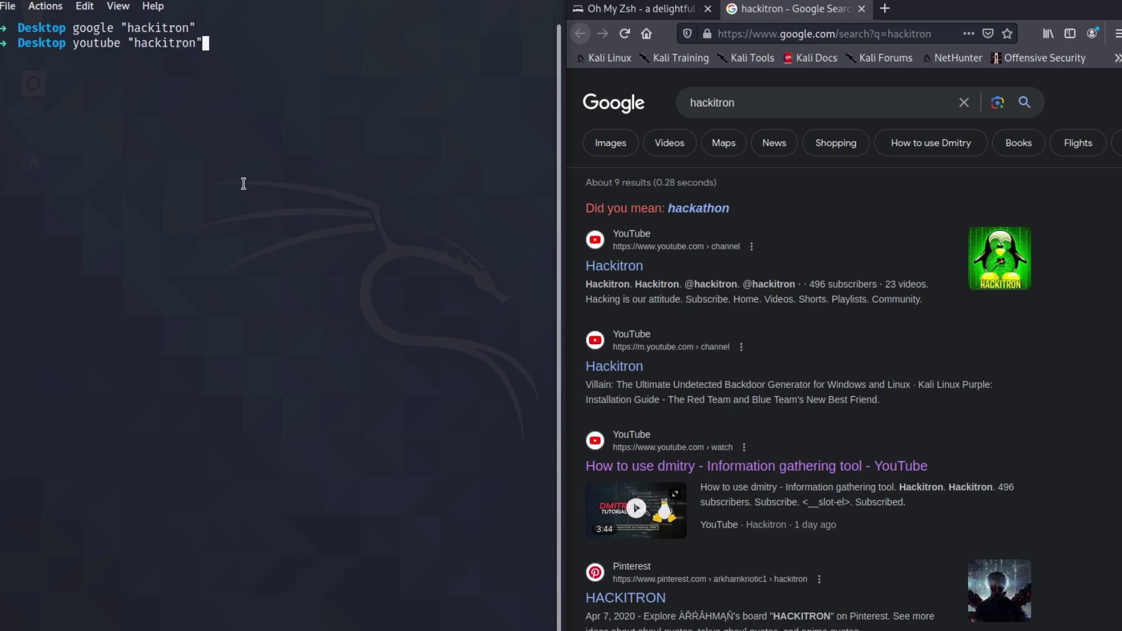
key(Return)
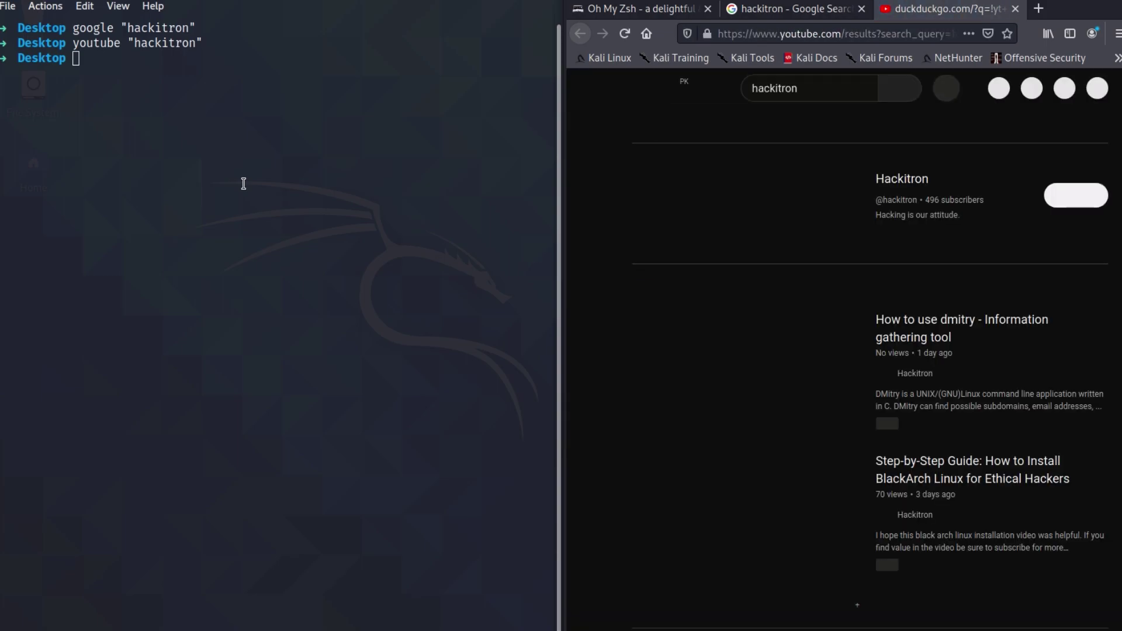
double_click(794, 87)
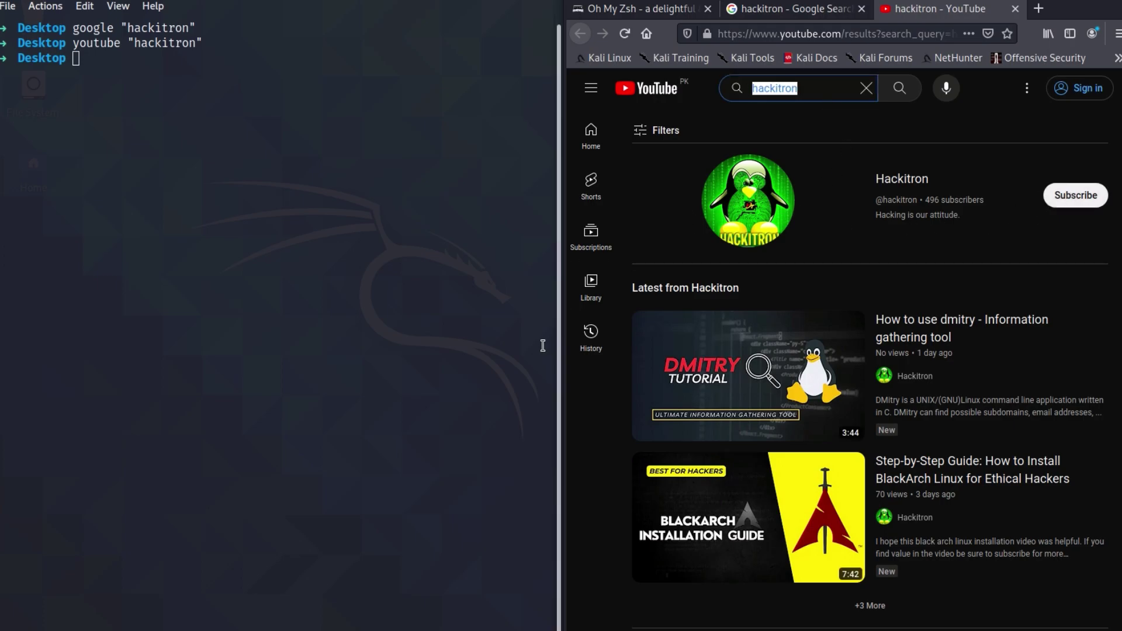
click(258, 253)
text(stacko)
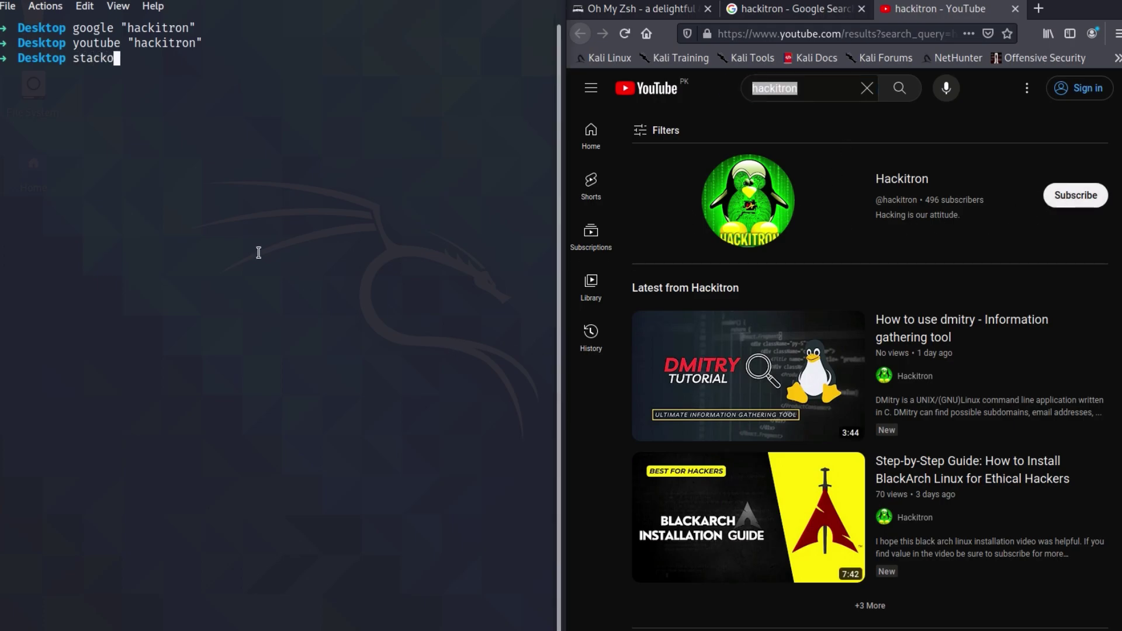
text(erflow )
text(")
text(d)
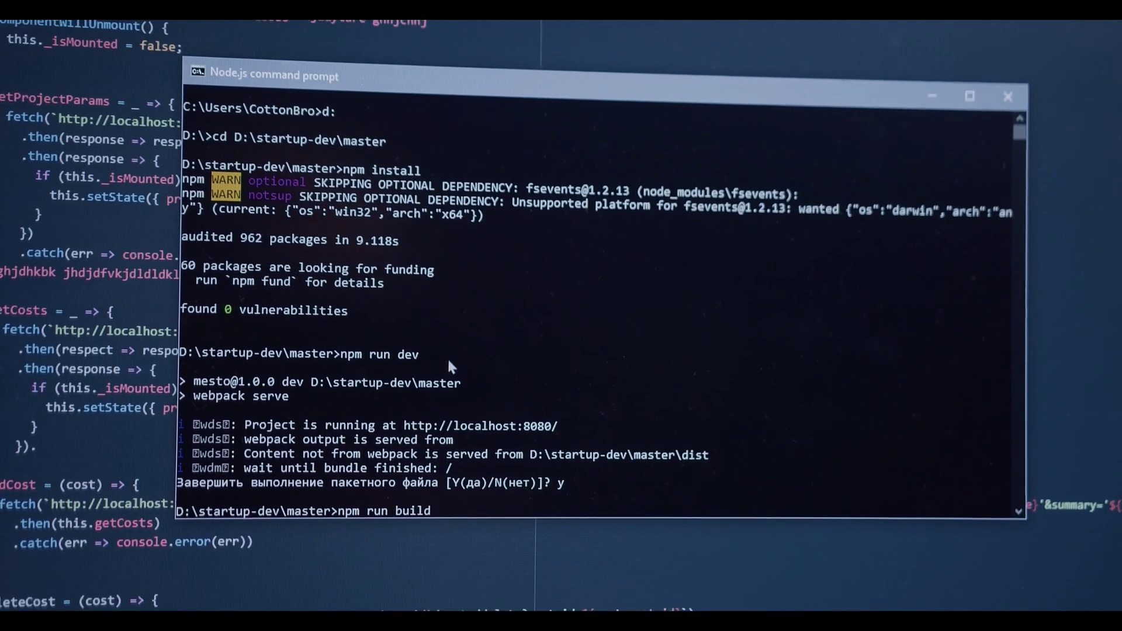
Run the build command and let webpack compile successfully.
key(Return)
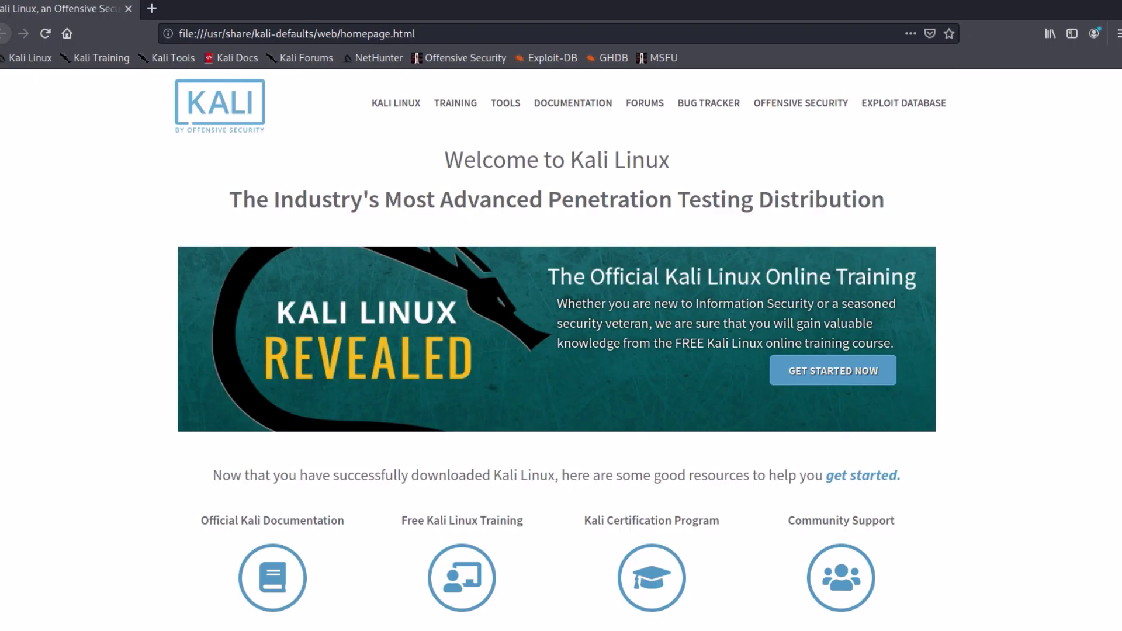
Search the web for 'oh my zsh' and reach the install instructions on ohmyz.sh.
click(297, 33)
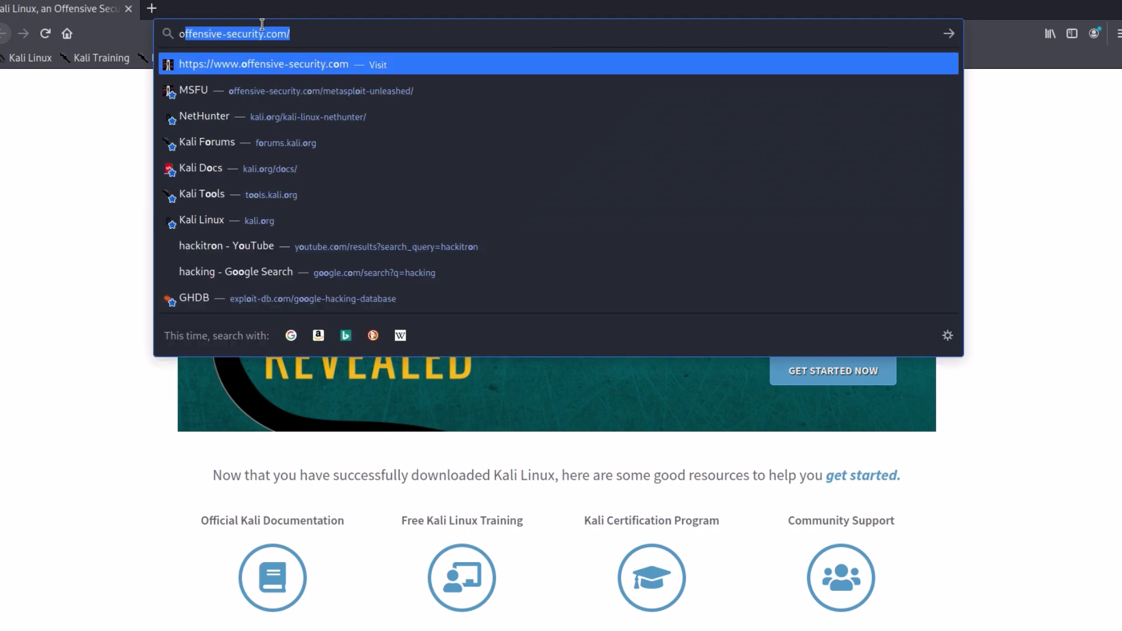
text(oh my zsh)
key(Return)
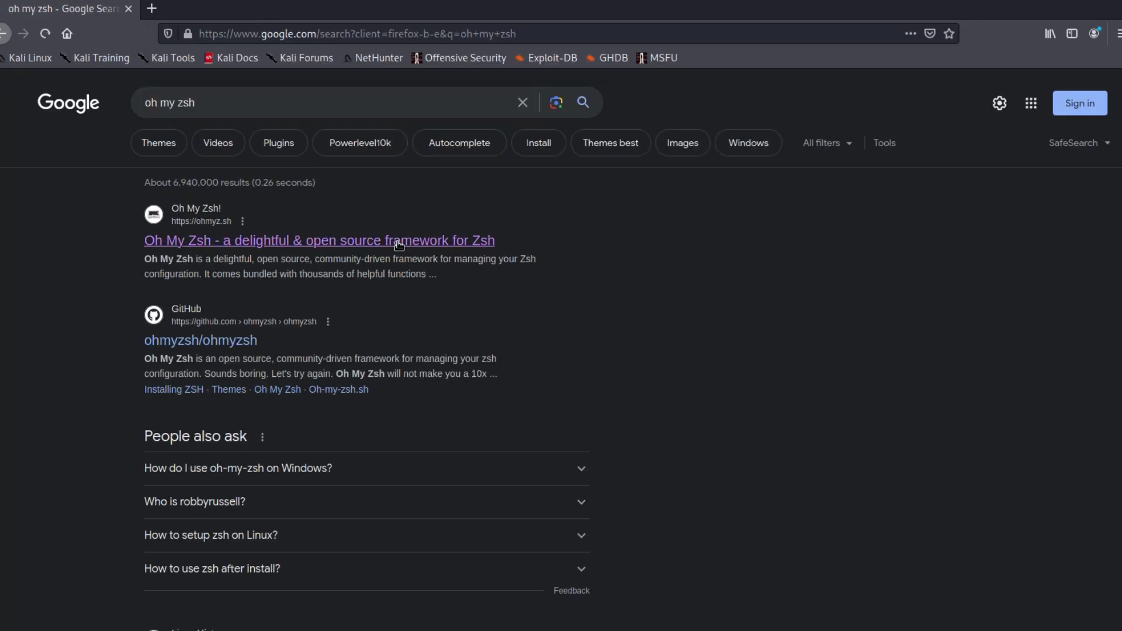
click(399, 240)
click(703, 436)
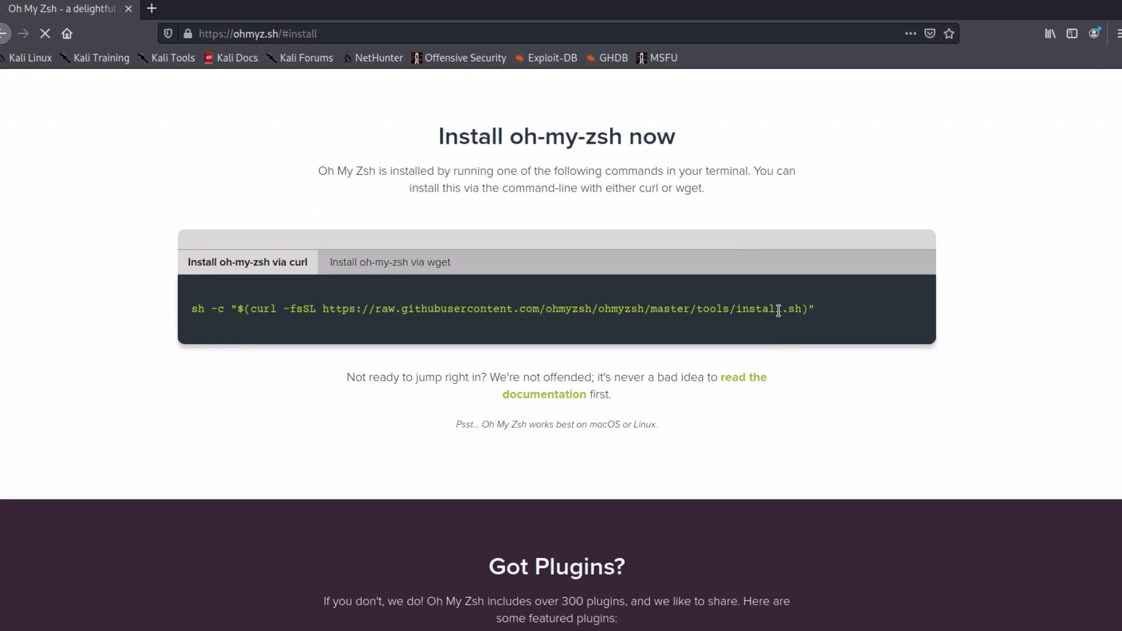
Copy the Oh My Zsh curl install command and paste it into the terminal.
triple_click(778, 311)
right_click(520, 313)
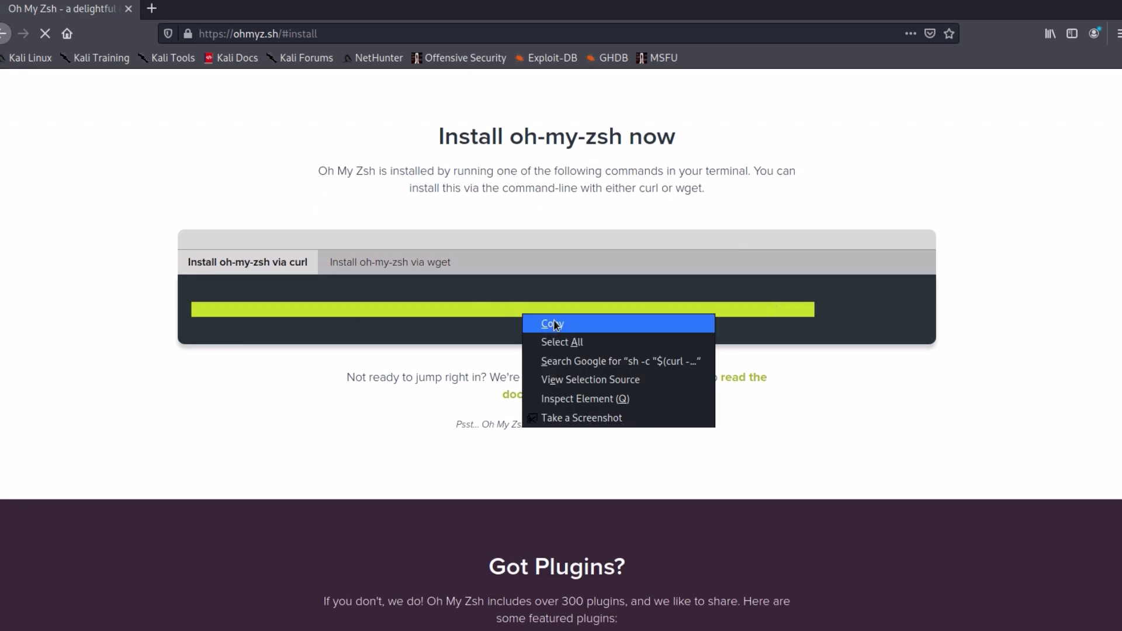
click(554, 325)
click(399, 304)
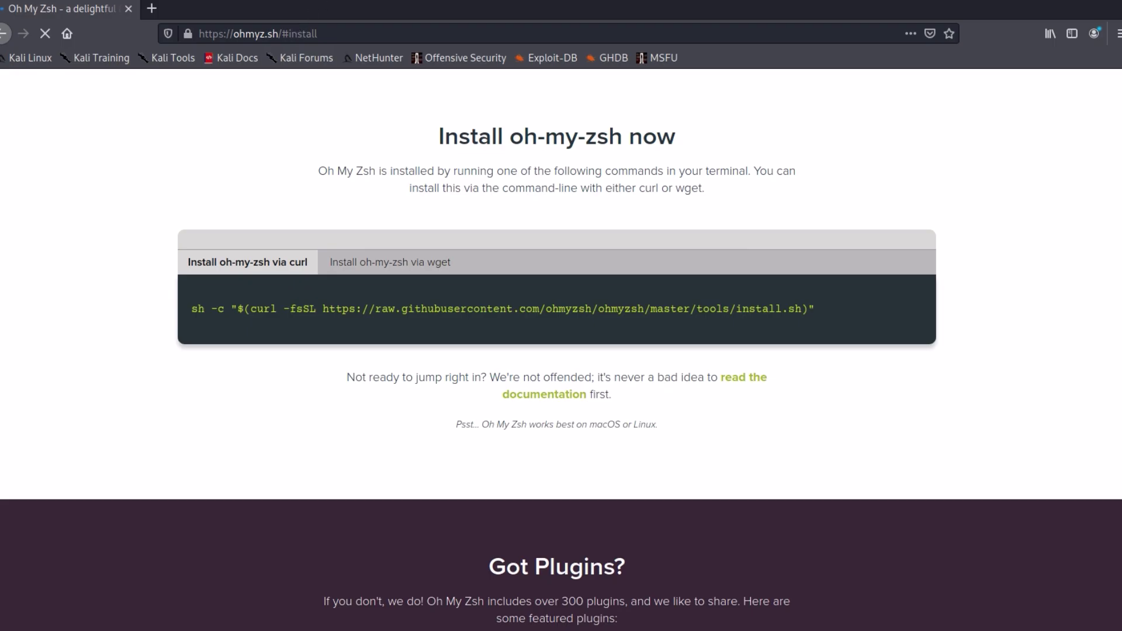
key(alt+Tab)
right_click(396, 177)
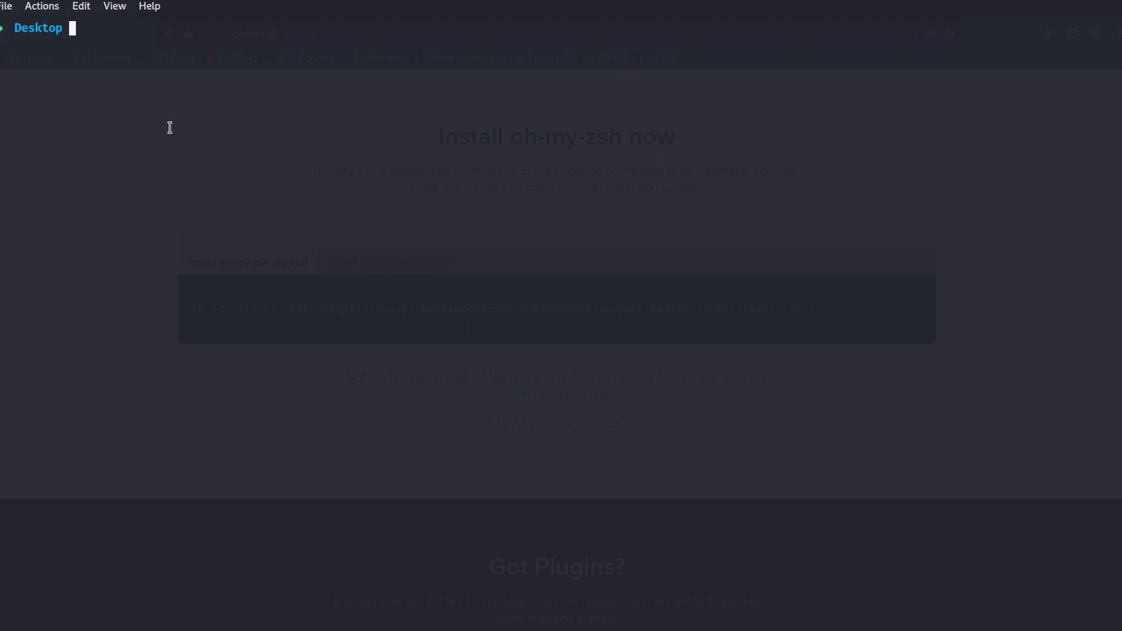
text(nano ~/)
text(.zr)
text(s)
Open ~/.zshrc in nano, correcting the file name typo.
key(BackSpace)
key(BackSpace)
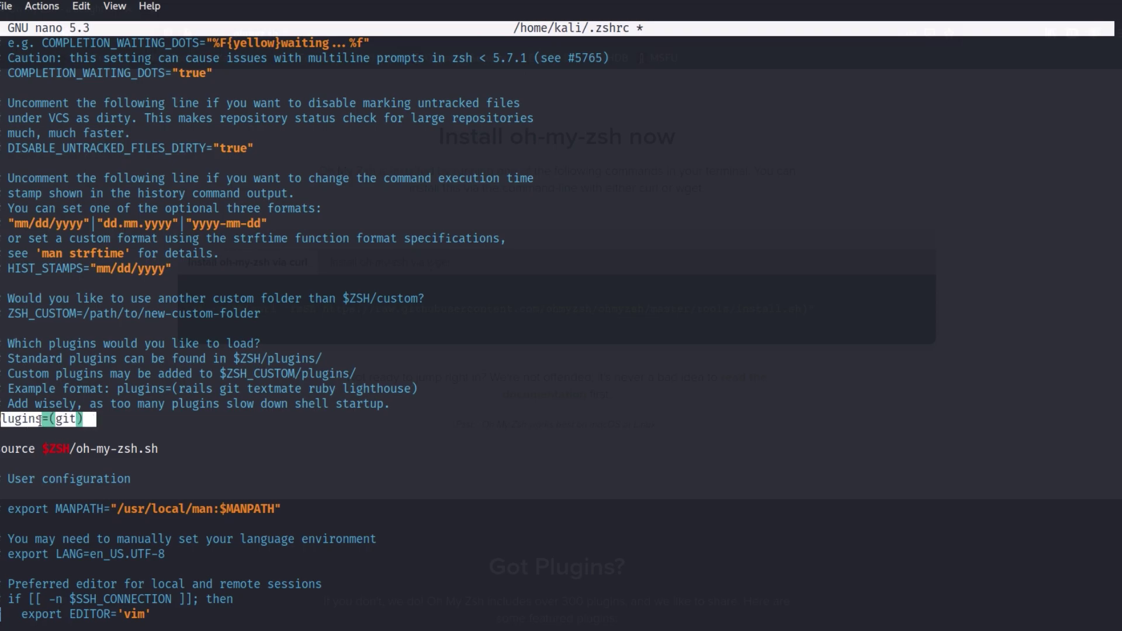
Add web-search to the plugins list after git in .zshrc and save the file.
click(99, 427)
scroll(149, 436, down, 1)
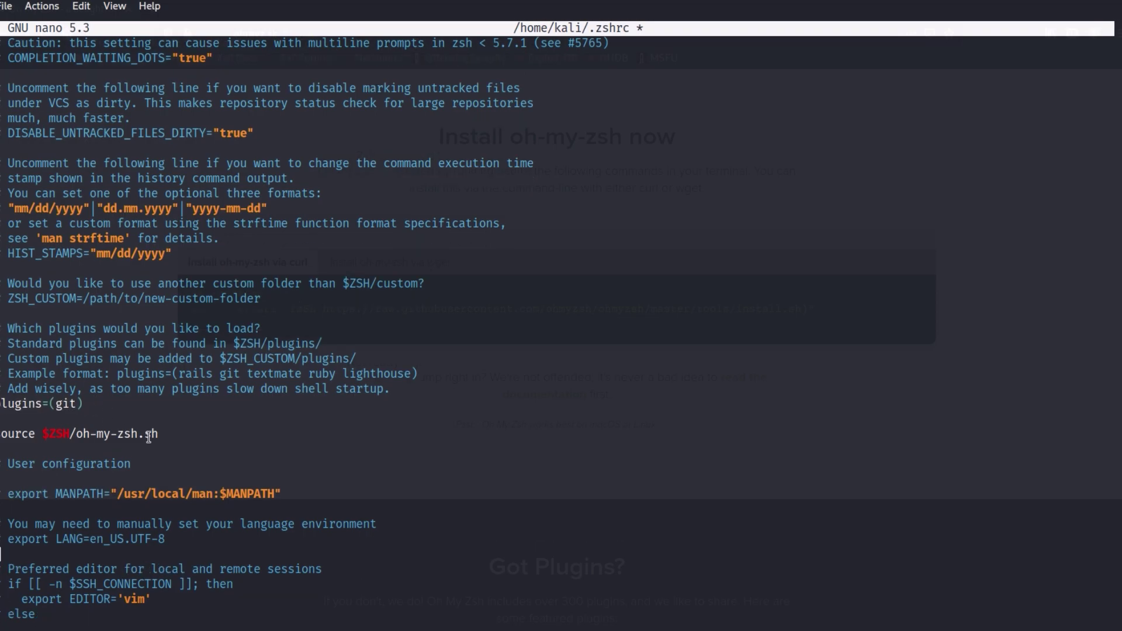
key(Up)
key(Right)
key(Right)
key(Right)
key(Return)
key(Return)
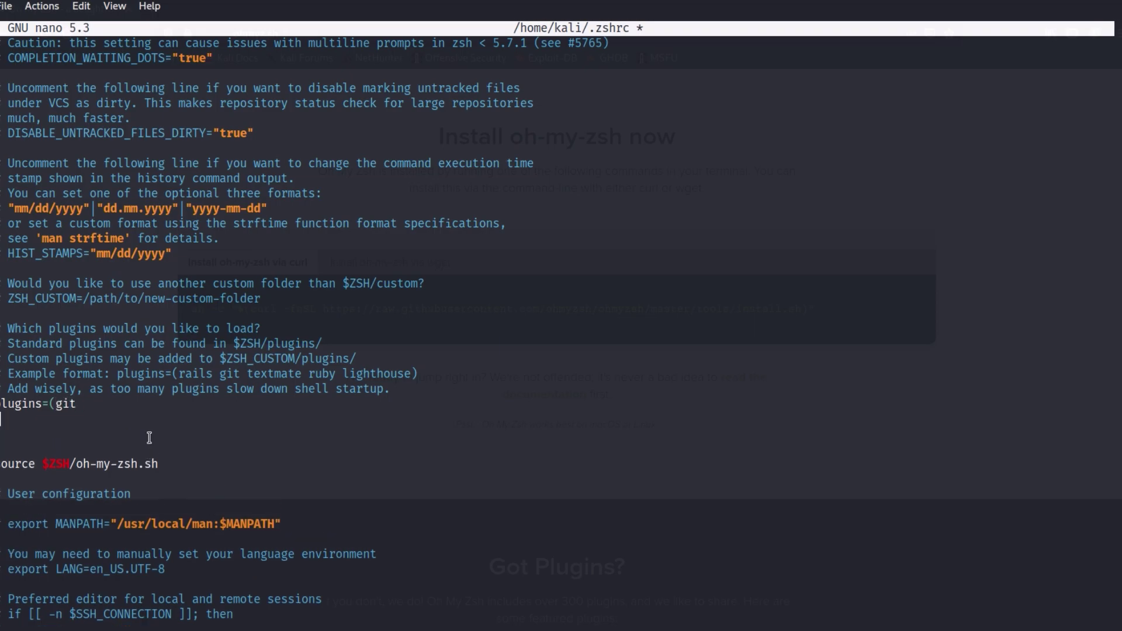
text(b-search)
key(ctrl+x)
key(y)
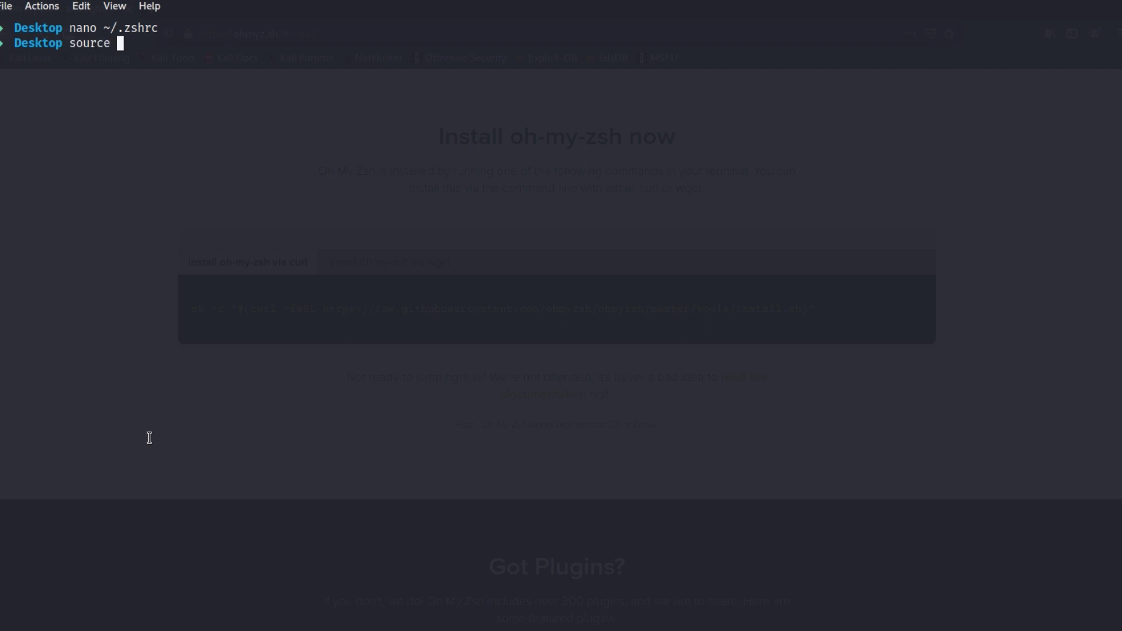
text(.zshrc)
Reload the configuration with source .zshrc and clear the terminal screen.
key(Return)
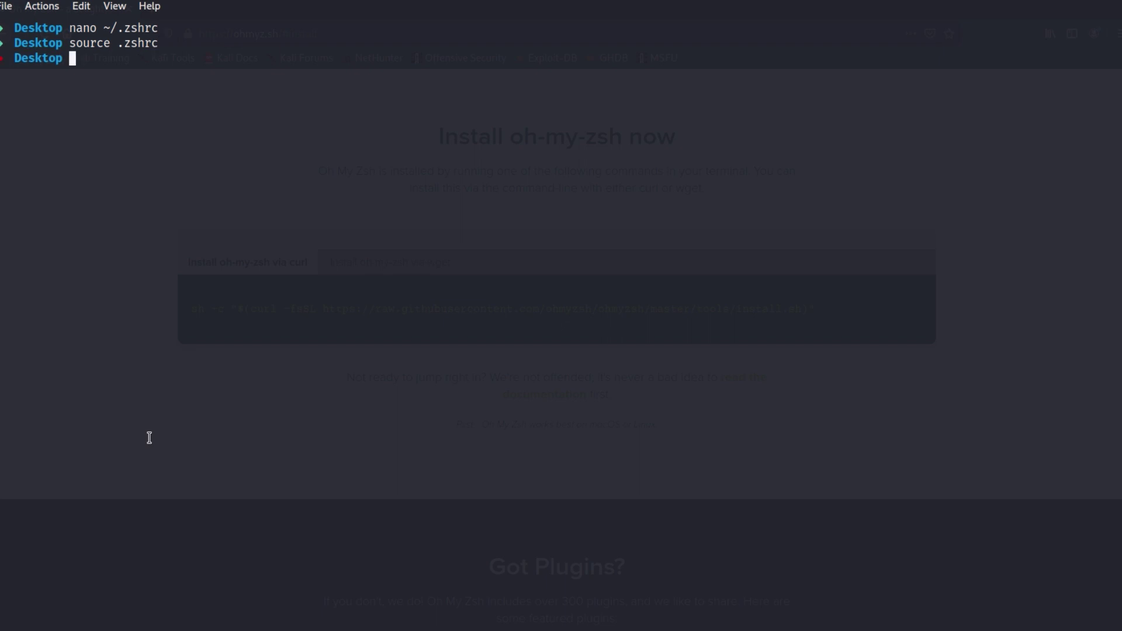
key(ctrl+l)
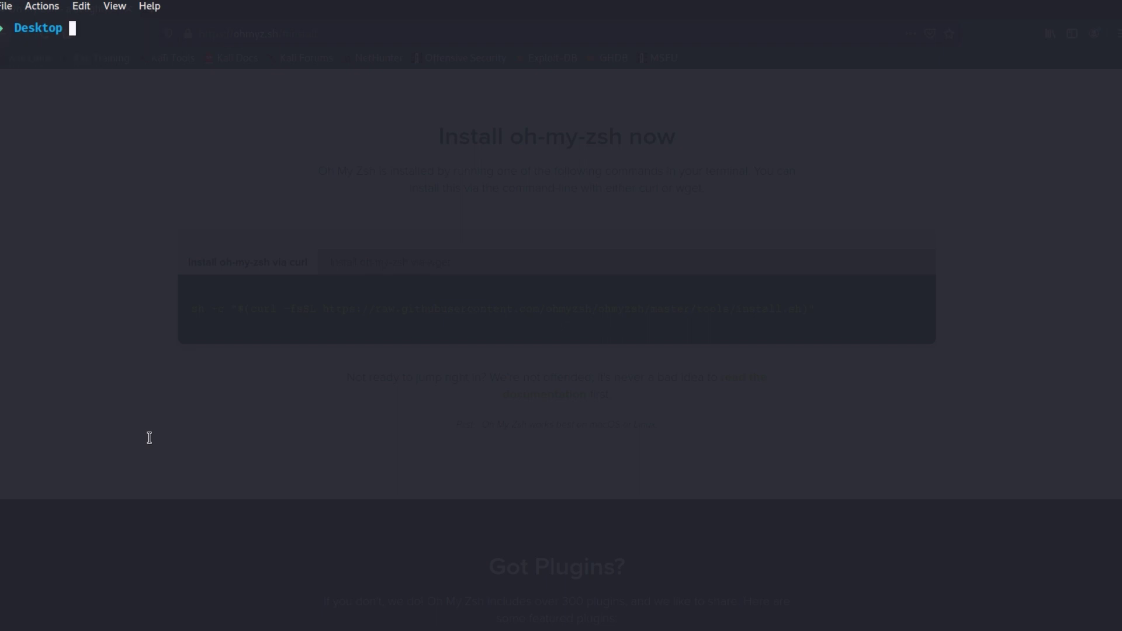
Snap terminal left and Firefox right, then run google "hackitron" to open Google results.
drag(924, 10, 704, 18)
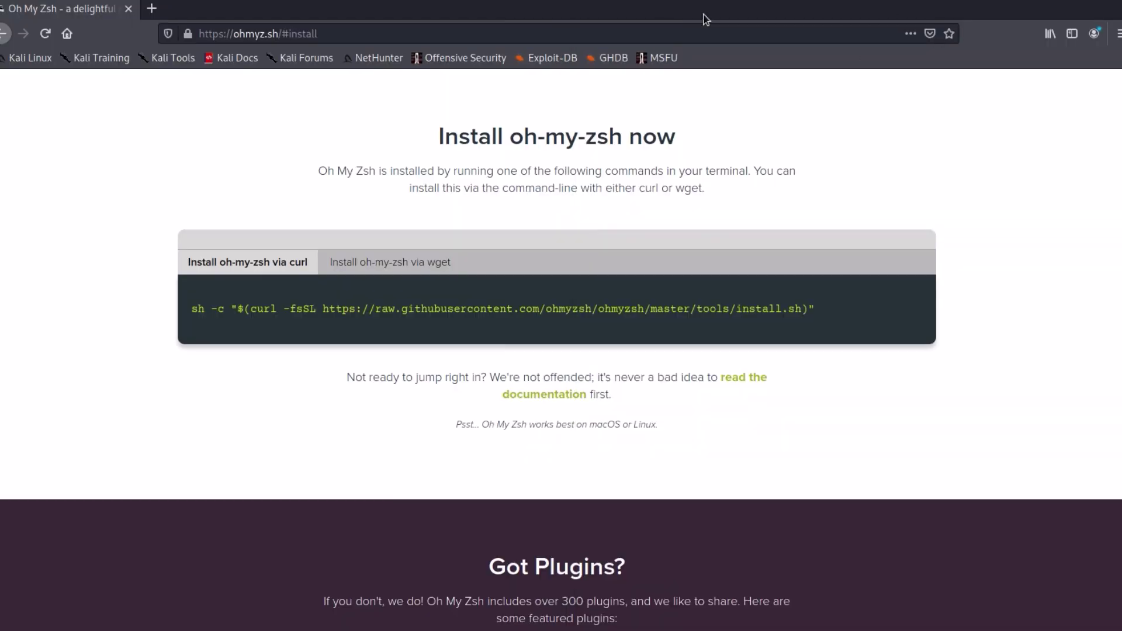
drag(1106, 3, 1113, 263)
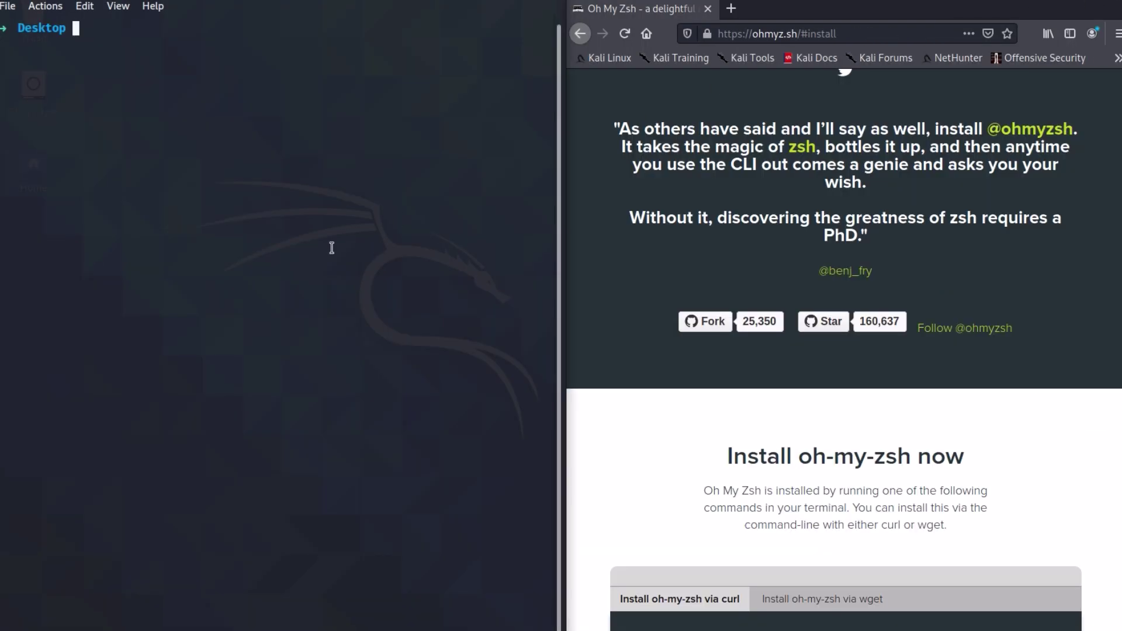
text(google "ha)
text(ckitron")
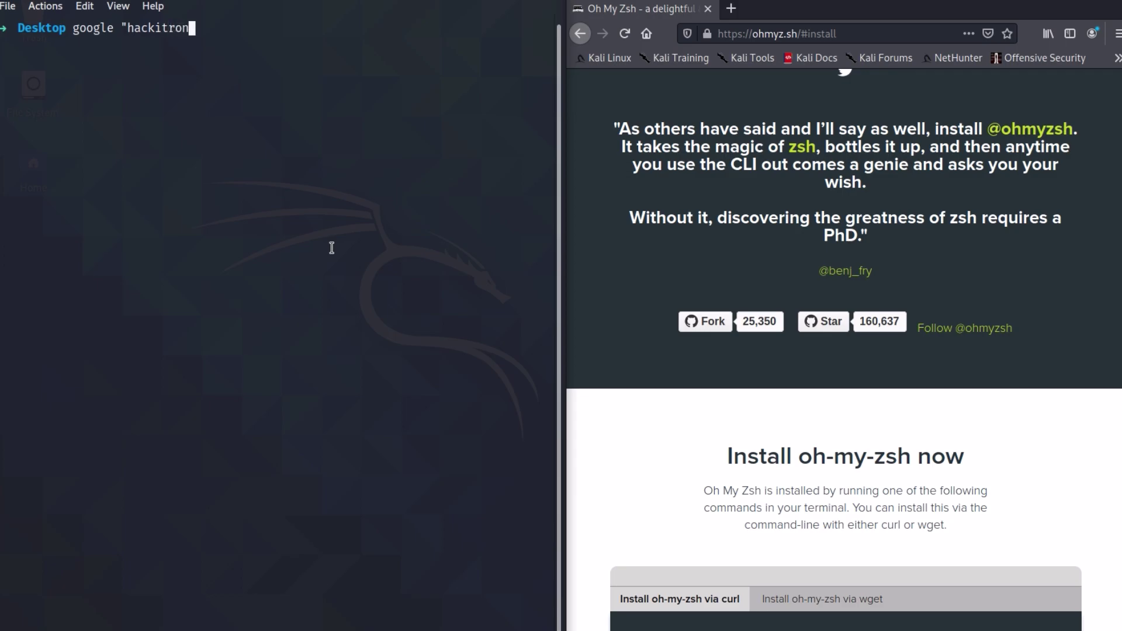
key(Return)
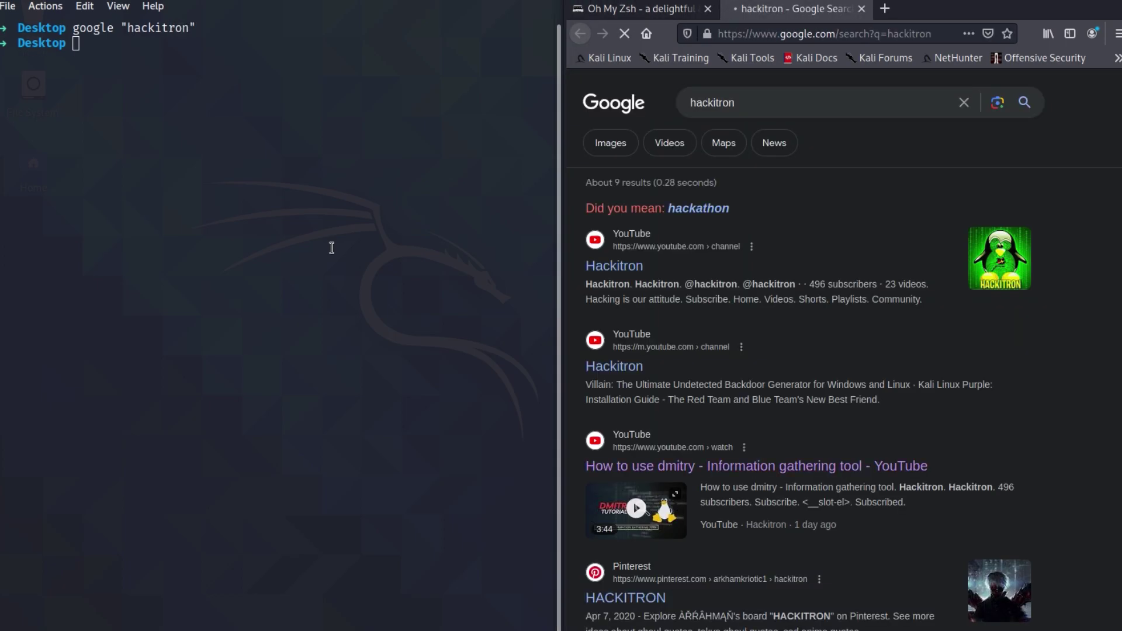
drag(751, 103, 690, 104)
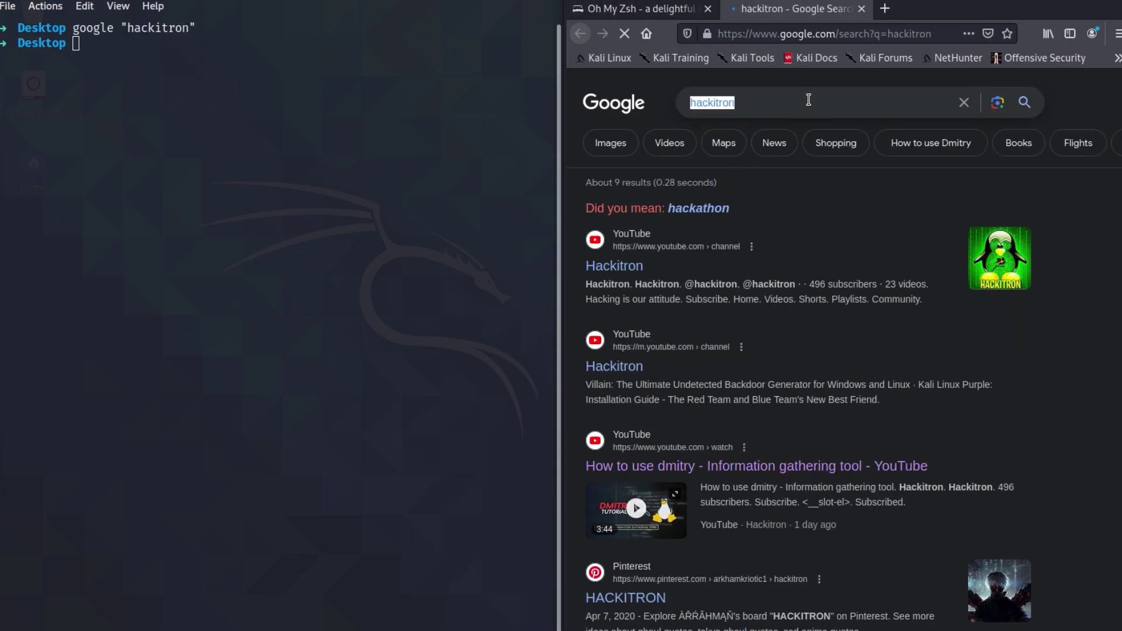
Run youtube "hackitron" so YouTube results open in a new Firefox tab.
click(806, 102)
click(465, 264)
text(youtubg)
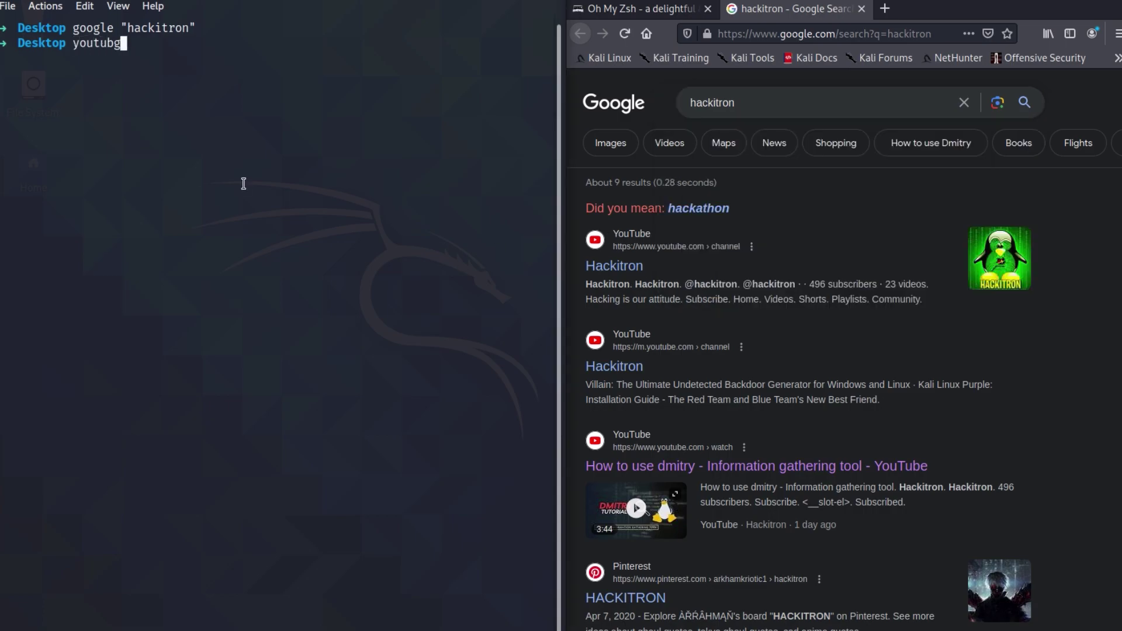
key(BackSpace)
text(e )
text("hackit)
text(ron")
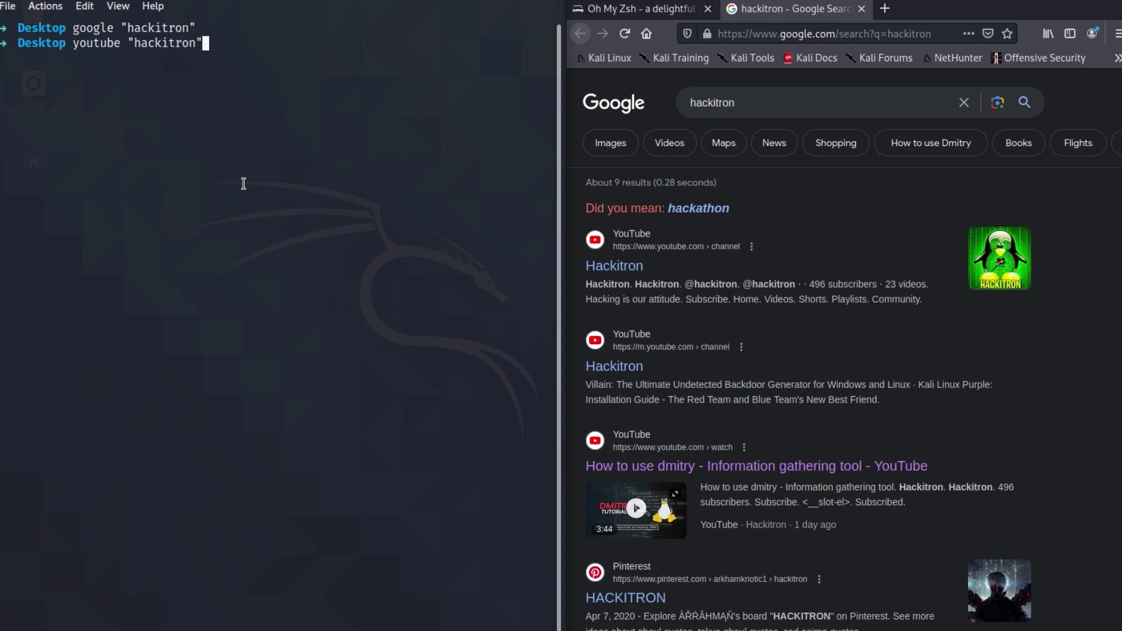
key(Return)
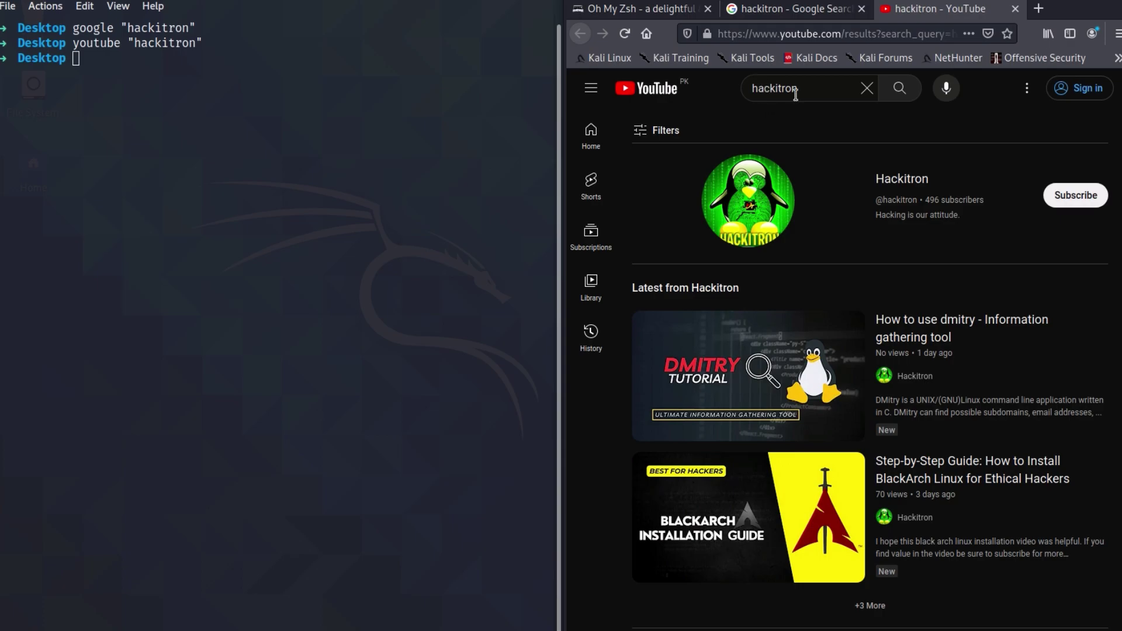
click(736, 86)
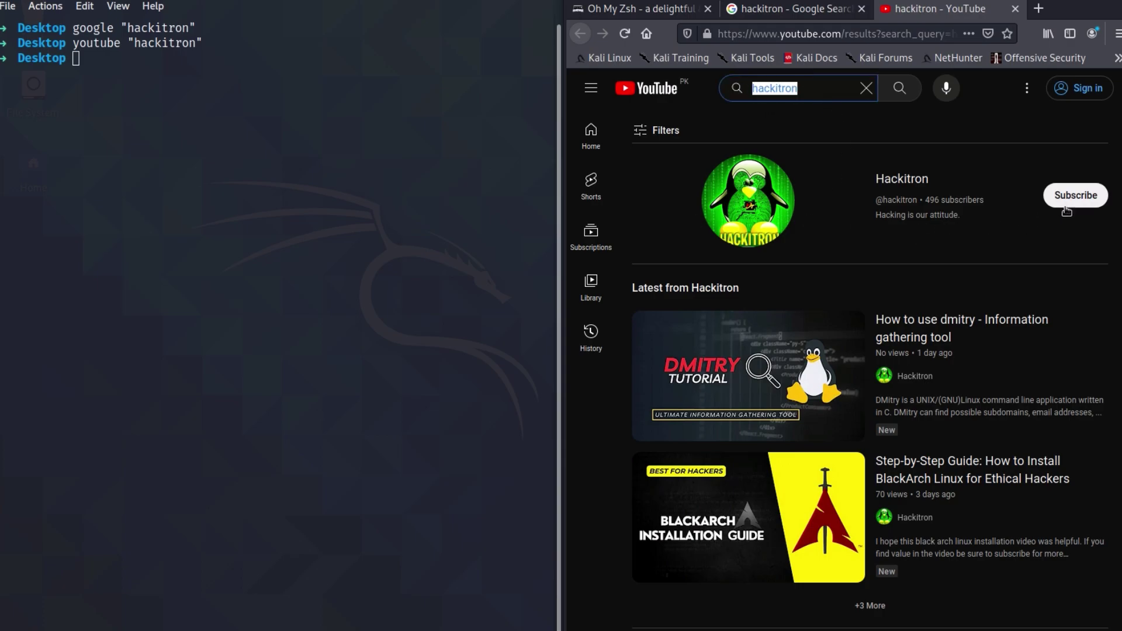
click(259, 253)
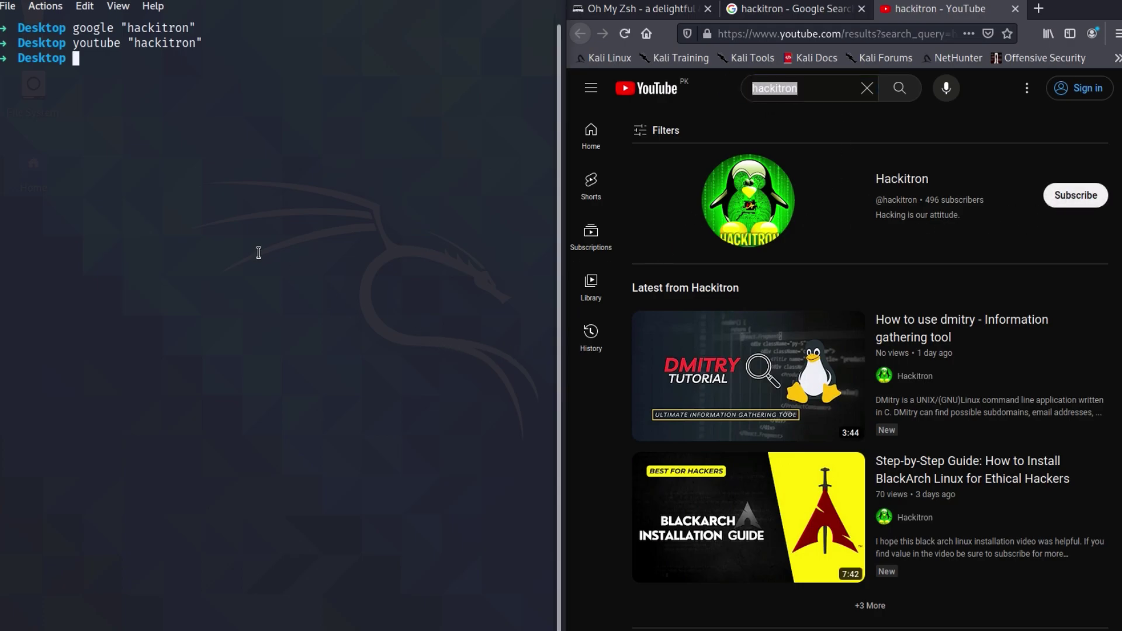
text(stacko)
text(verf)
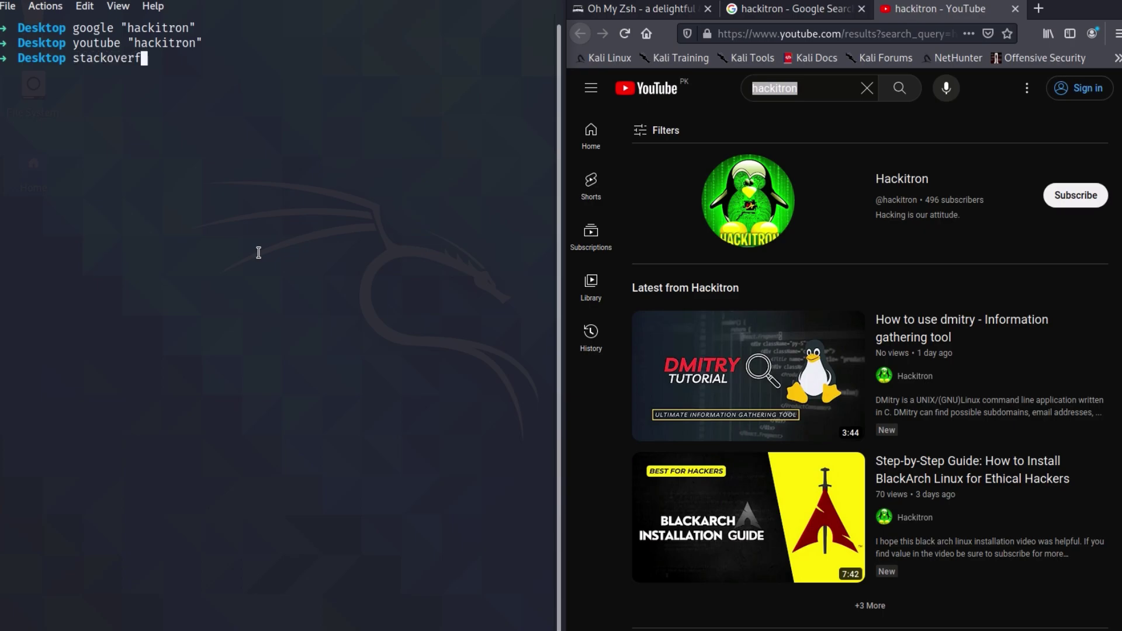
text(low "javas)
text(cript")
Run stackoverflow "javascript" and start the reCAPTCHA human verification.
key(Return)
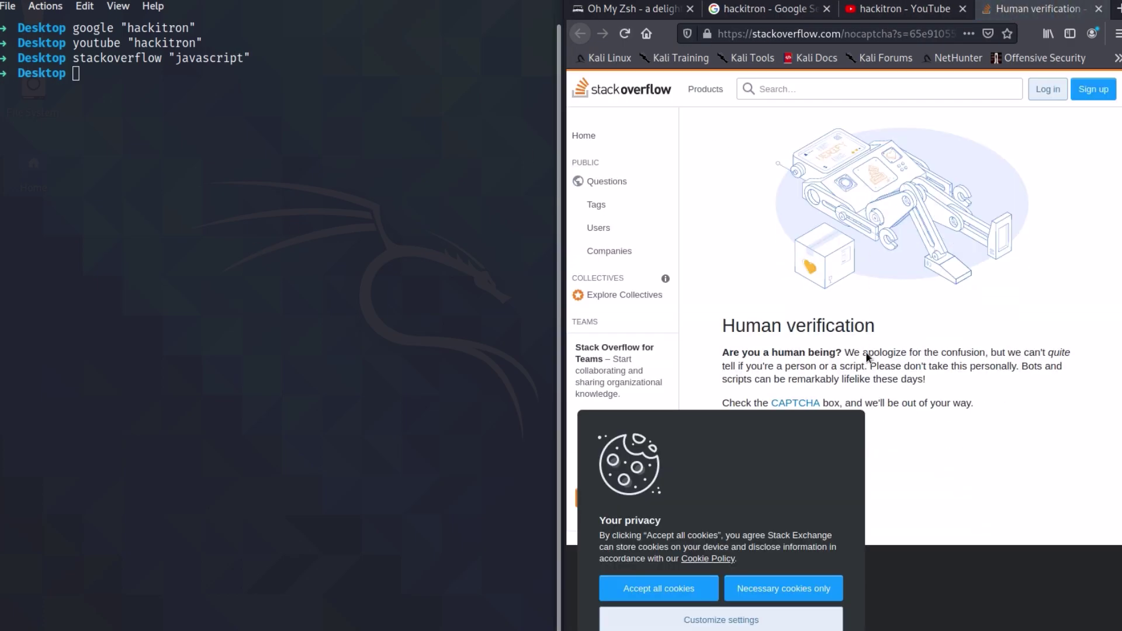
scroll(865, 352, down, 3)
scroll(790, 351, down, 1)
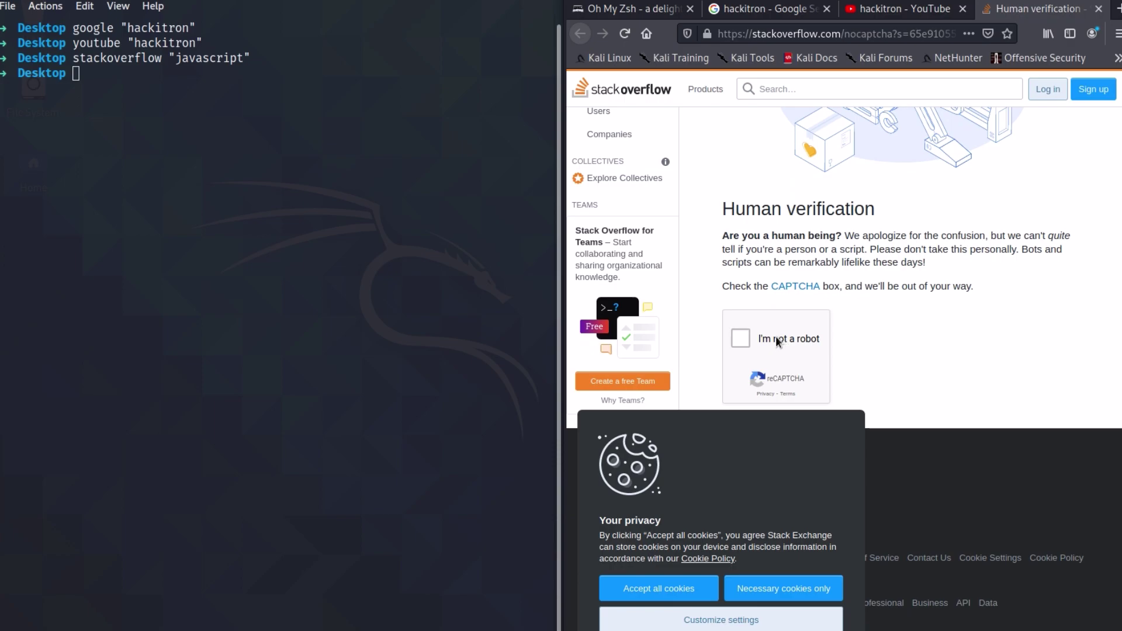
click(741, 339)
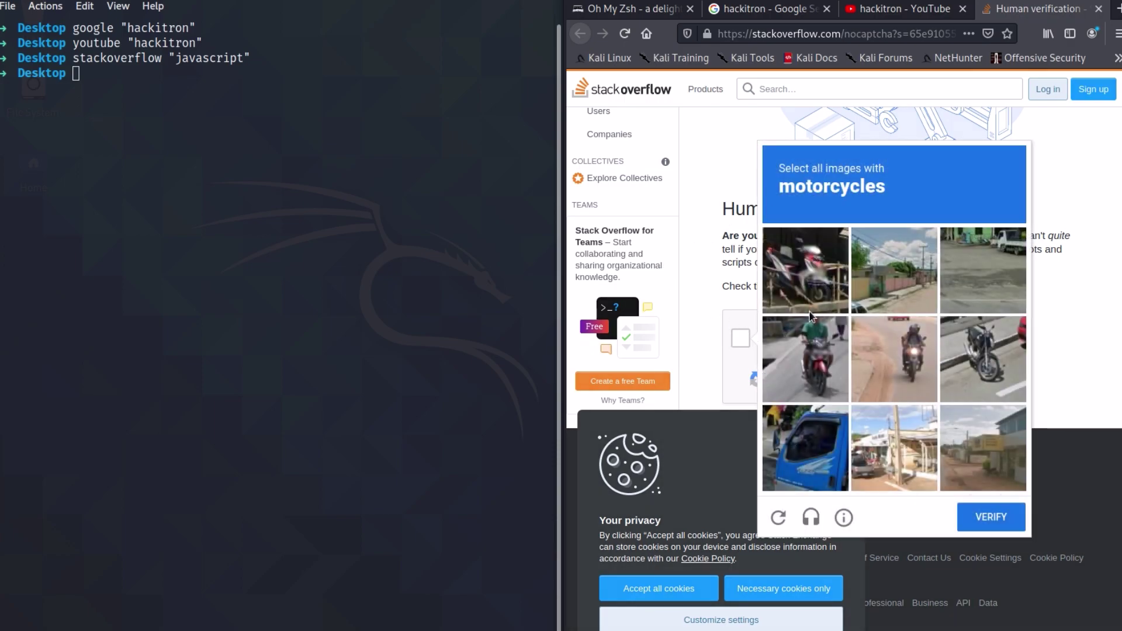
Select the four motorcycle tiles and verify to load Stack Overflow's javascript questions.
click(982, 359)
click(893, 359)
click(805, 359)
click(805, 270)
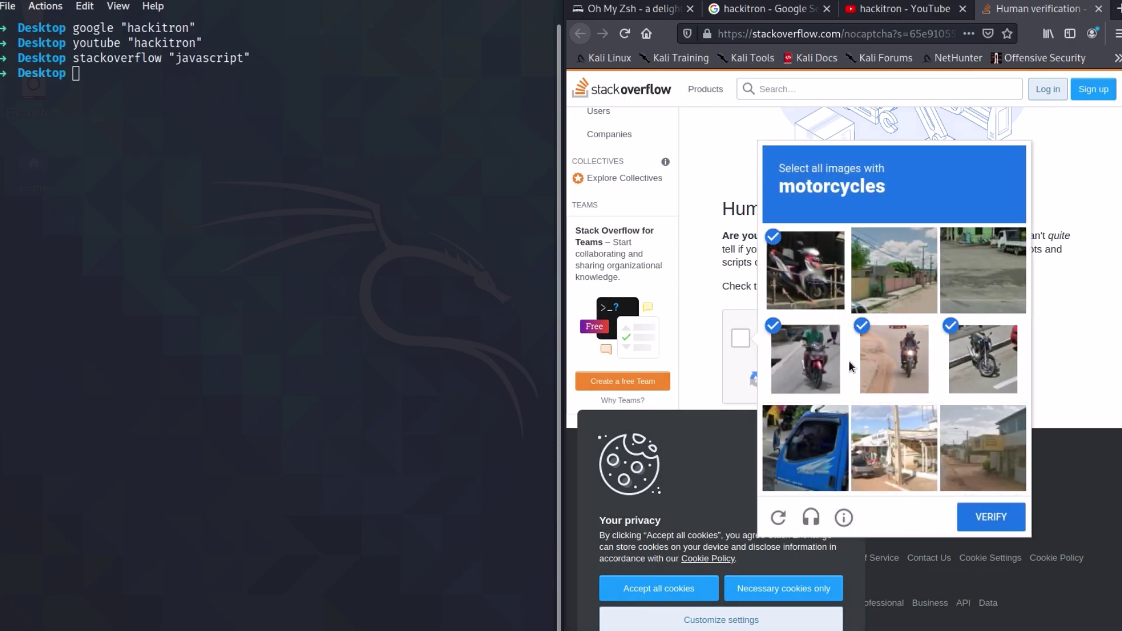
click(966, 507)
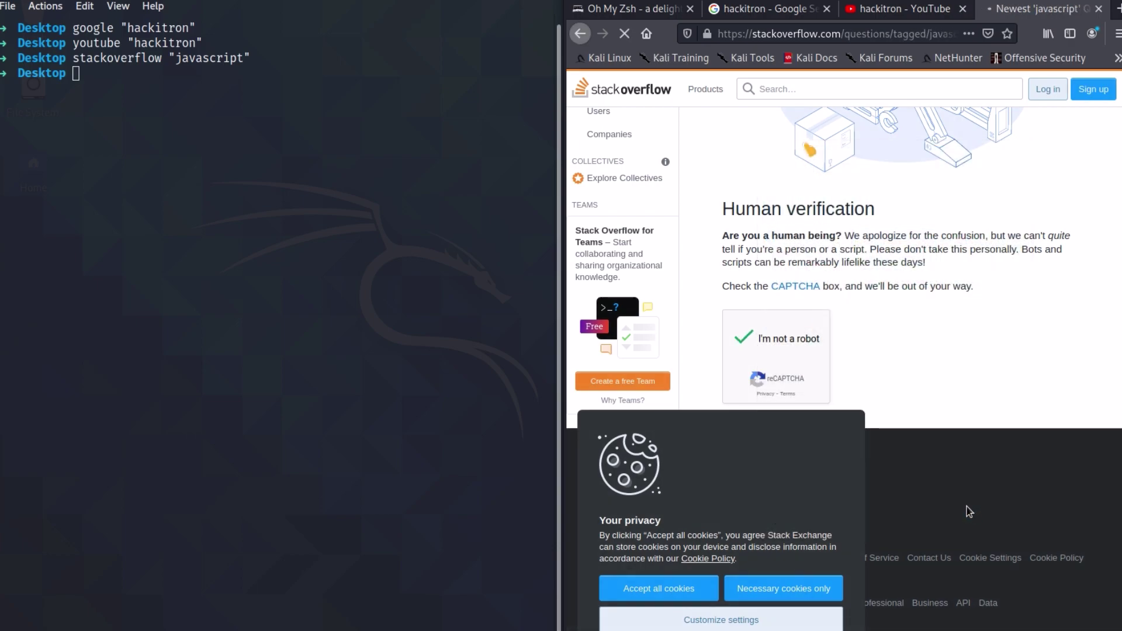